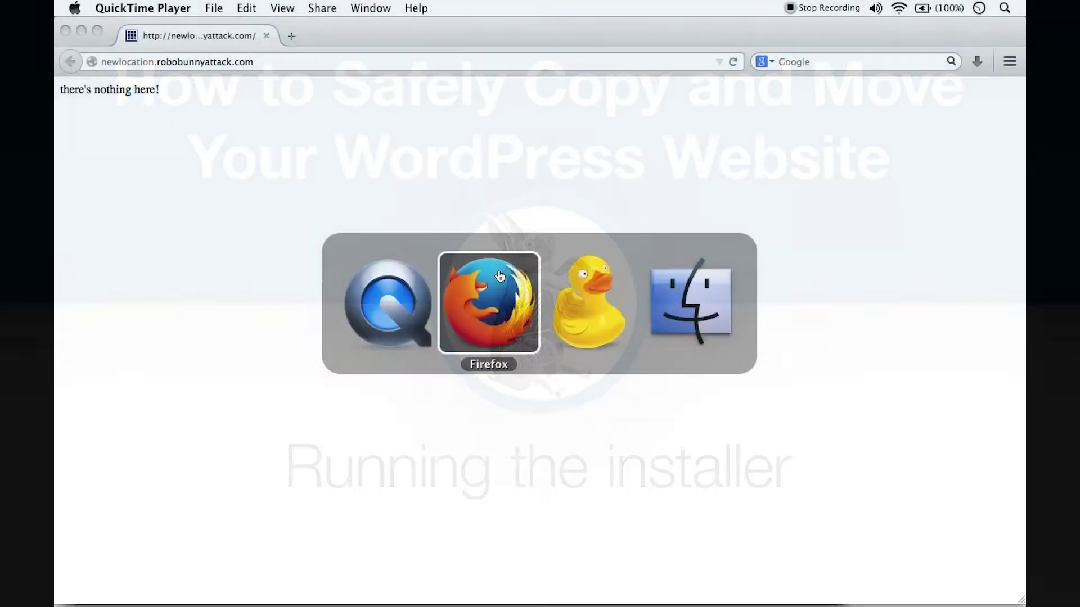
{"action": "key", "text": "super+Tab"}
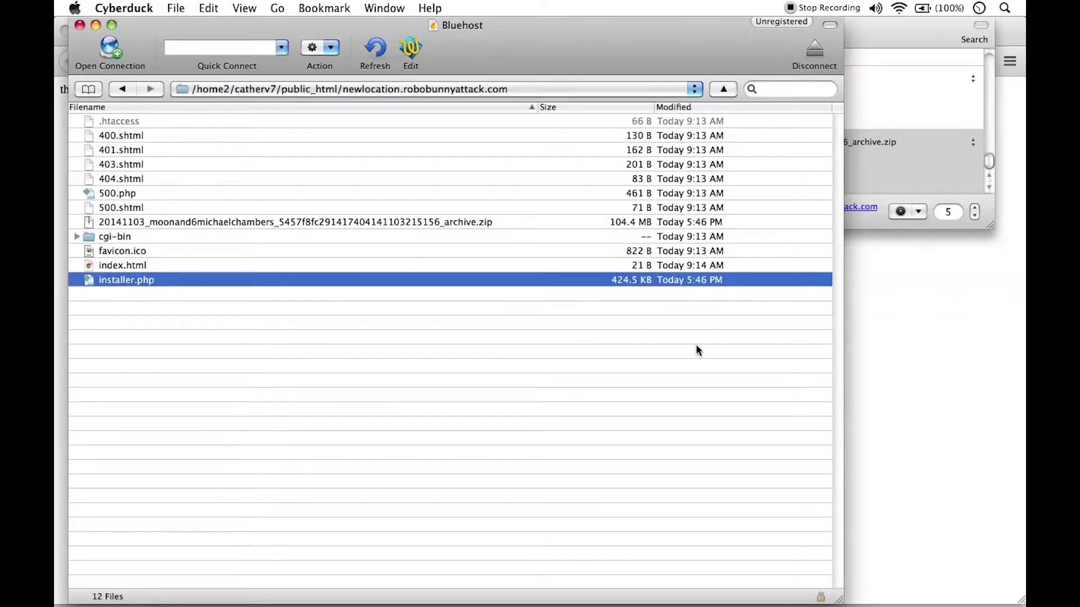
Step: Load newlocation.robobunnyattack.com/installer.php in Firefox and choose Connect and Remove All Data
{"action": "left_click", "coordinate": [904, 383]}
{"action": "left_click", "coordinate": [276, 62]}
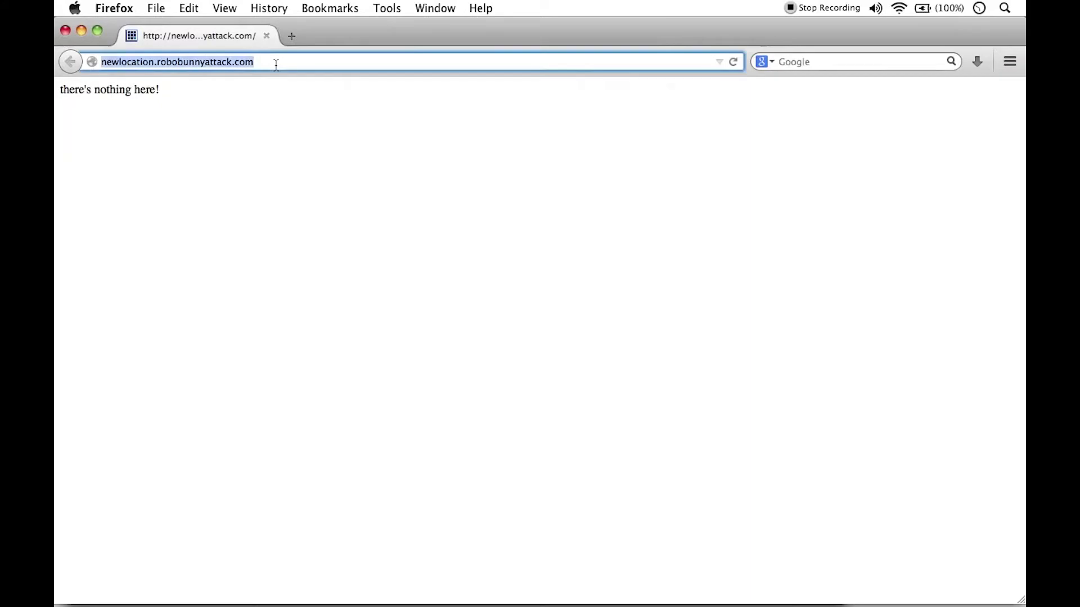
{"action": "left_click", "coordinate": [260, 64]}
{"action": "type", "text": "/"}
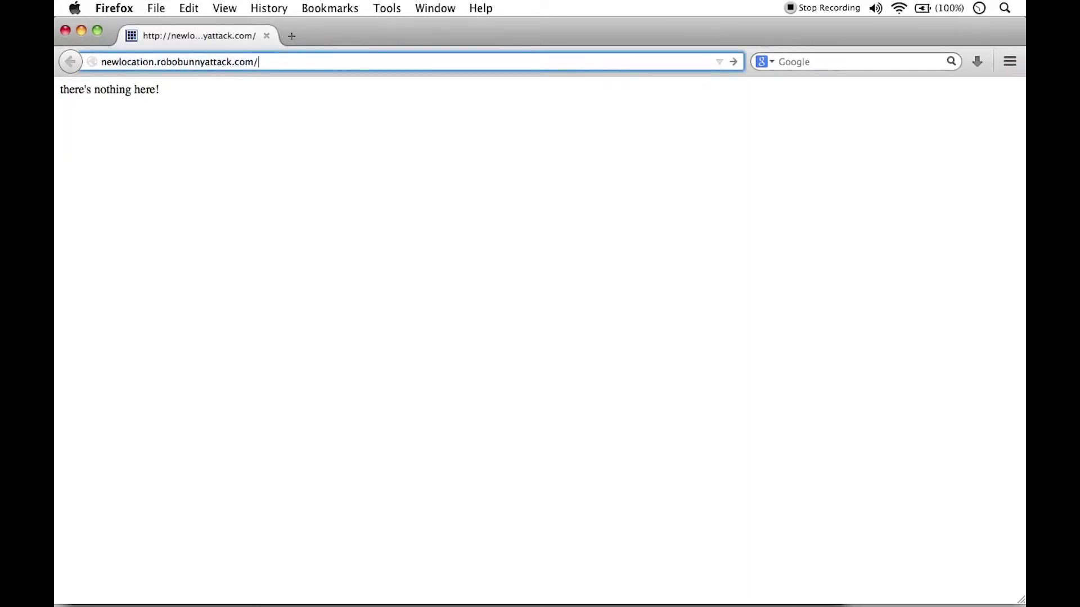
{"action": "type", "text": "installer.php"}
{"action": "key", "text": "super+Tab"}
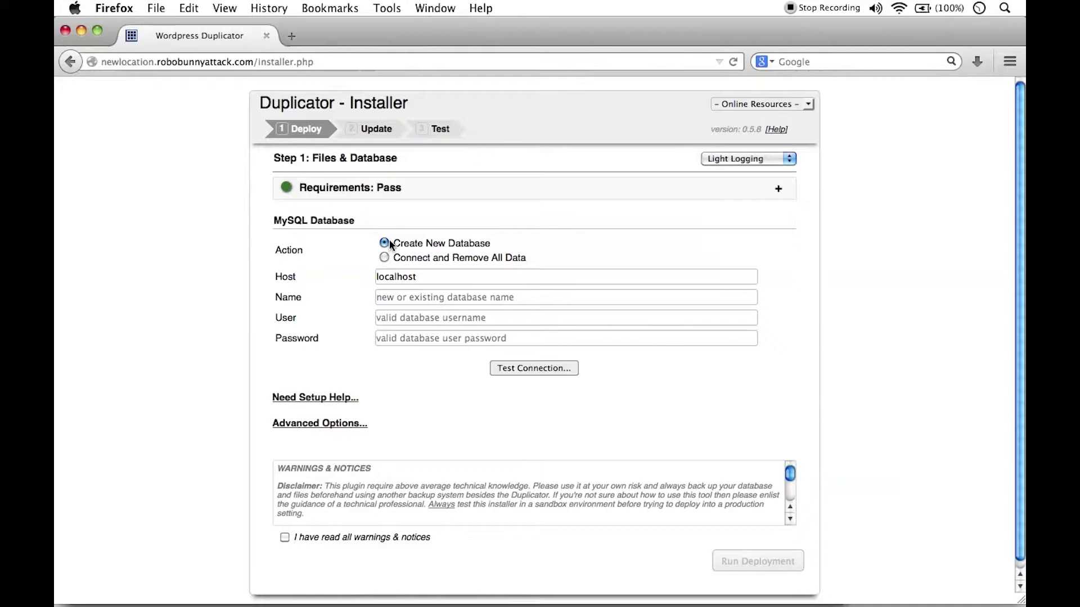
{"action": "left_click", "coordinate": [383, 257]}
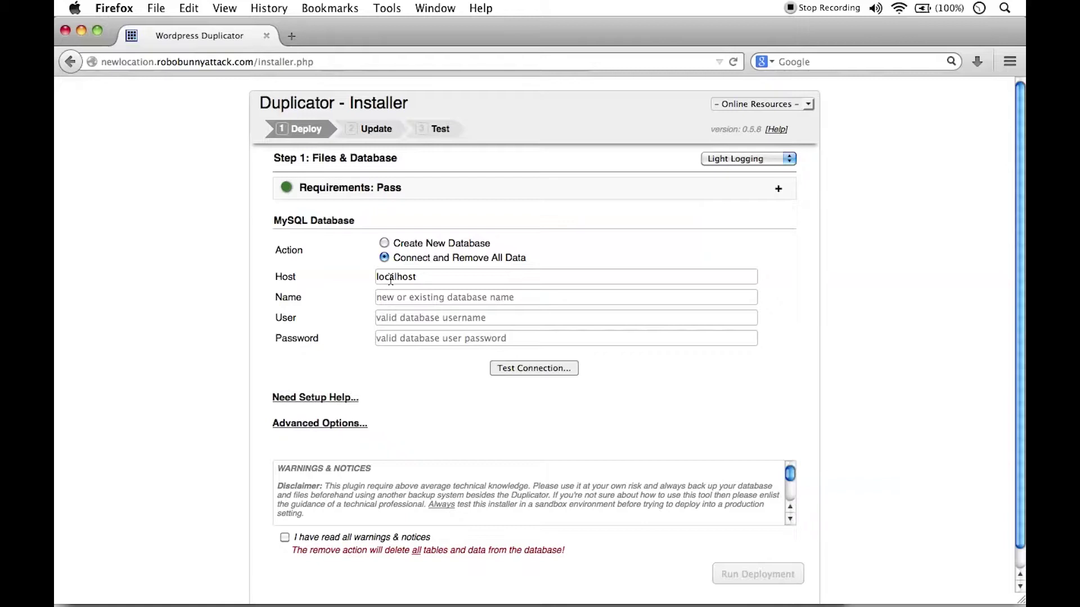
{"action": "key", "text": "super+Tab"}
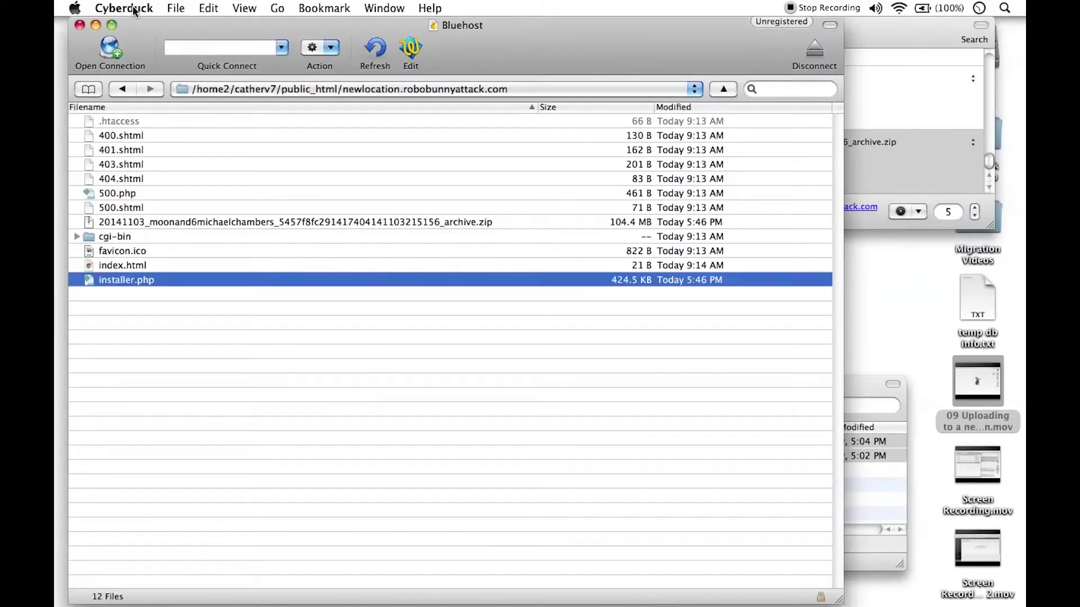
Step: Minimize the Cyberduck and Transfers windows, and open temp db info.txt in a smaller window at the lower right
{"action": "left_click", "coordinate": [95, 25]}
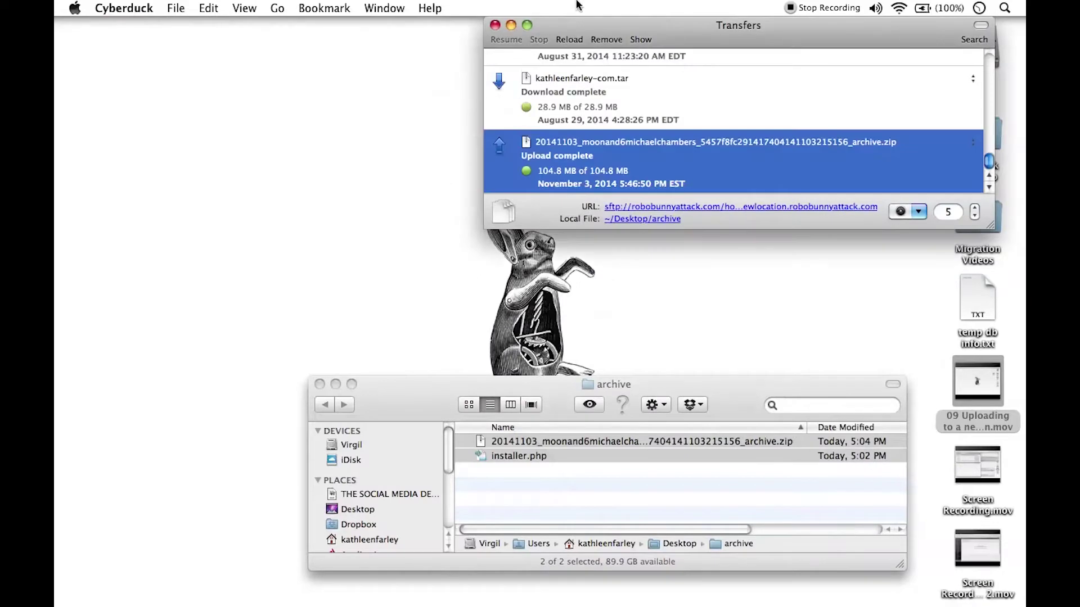
{"action": "left_click", "coordinate": [511, 25]}
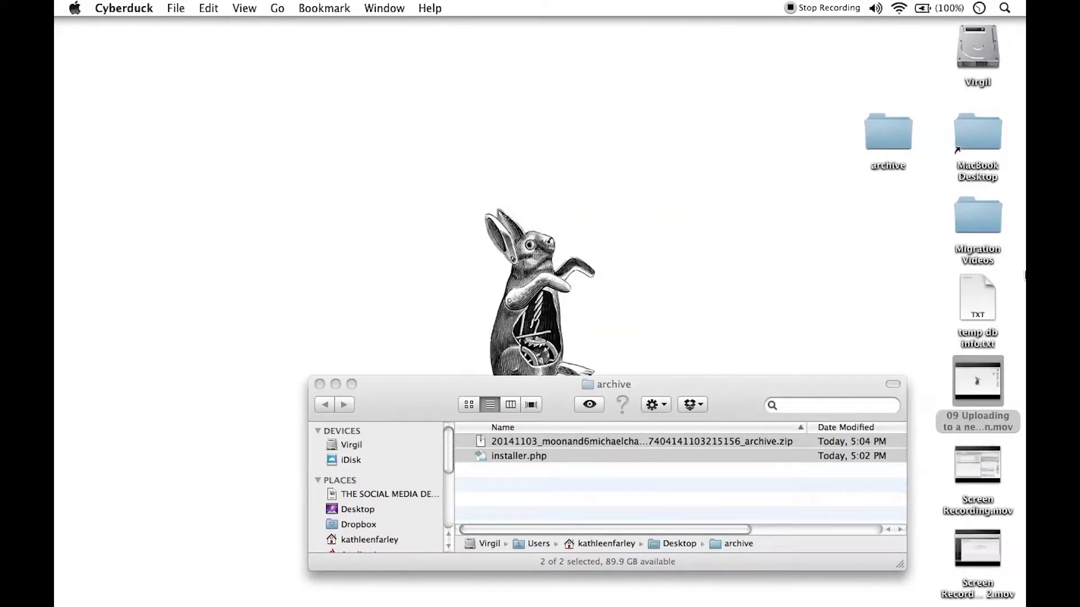
{"action": "double_click", "coordinate": [979, 298]}
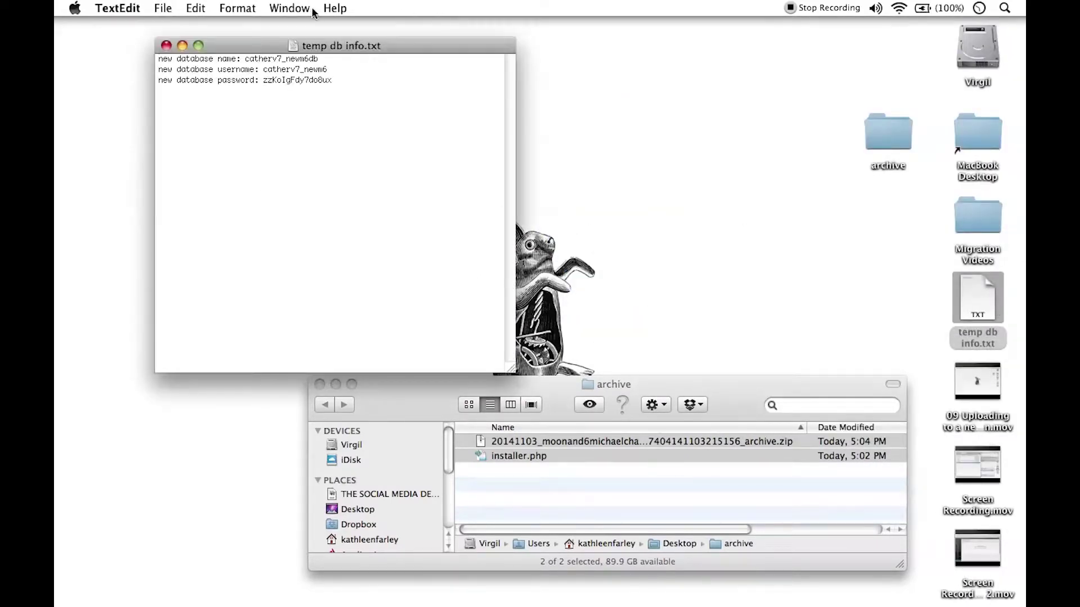
{"action": "left_click_drag", "start_coordinate": [339, 45], "coordinate": [716, 152]}
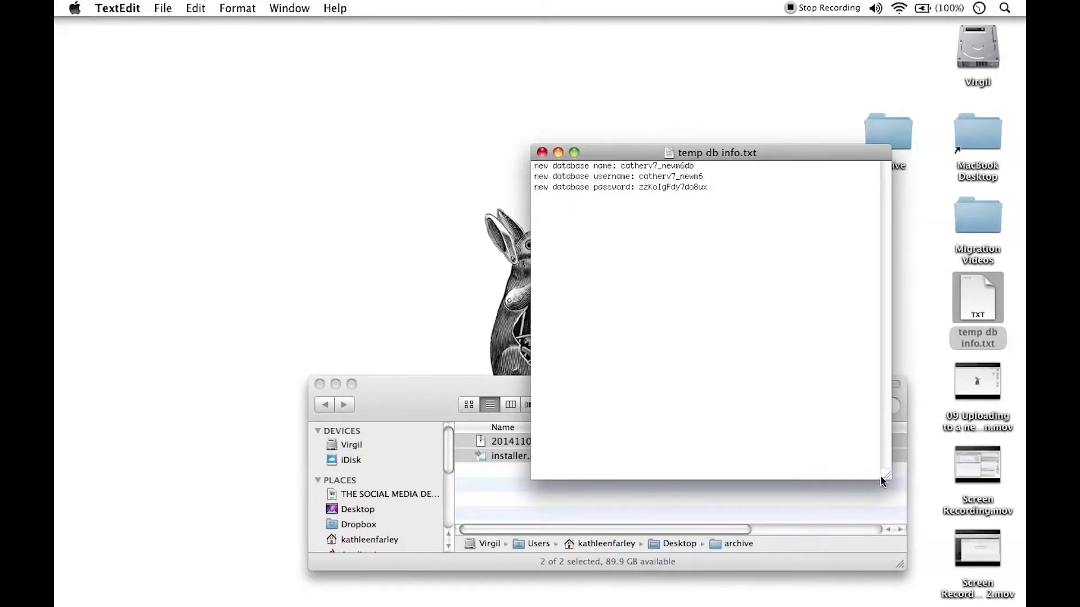
{"action": "left_click_drag", "start_coordinate": [879, 475], "coordinate": [906, 402]}
{"action": "left_click_drag", "start_coordinate": [744, 150], "coordinate": [853, 322]}
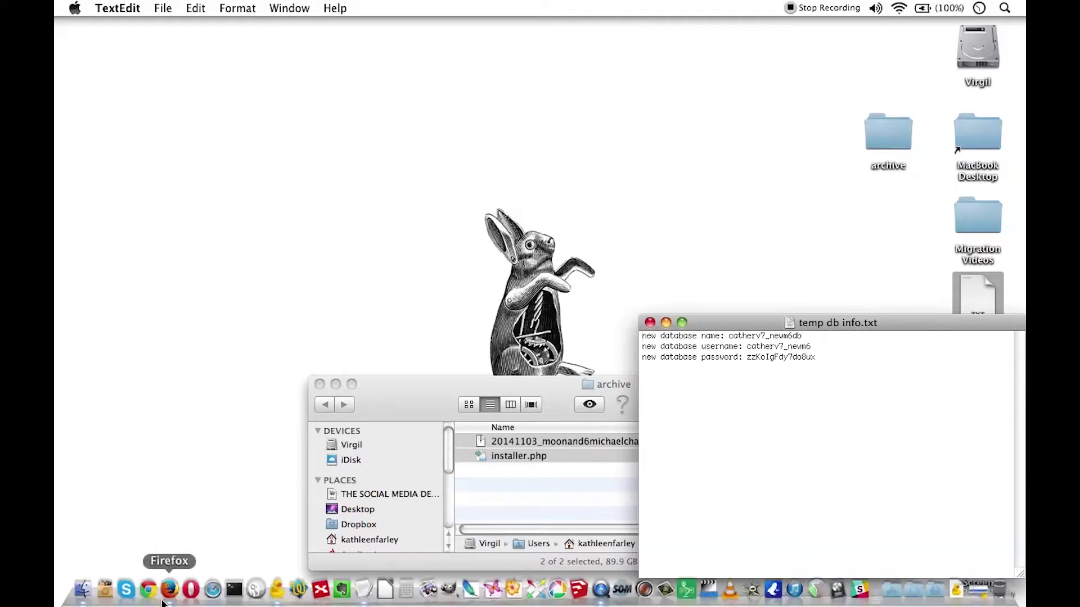
Step: Copy the new database name from the notes into the installer's Name field
{"action": "left_click", "coordinate": [163, 602]}
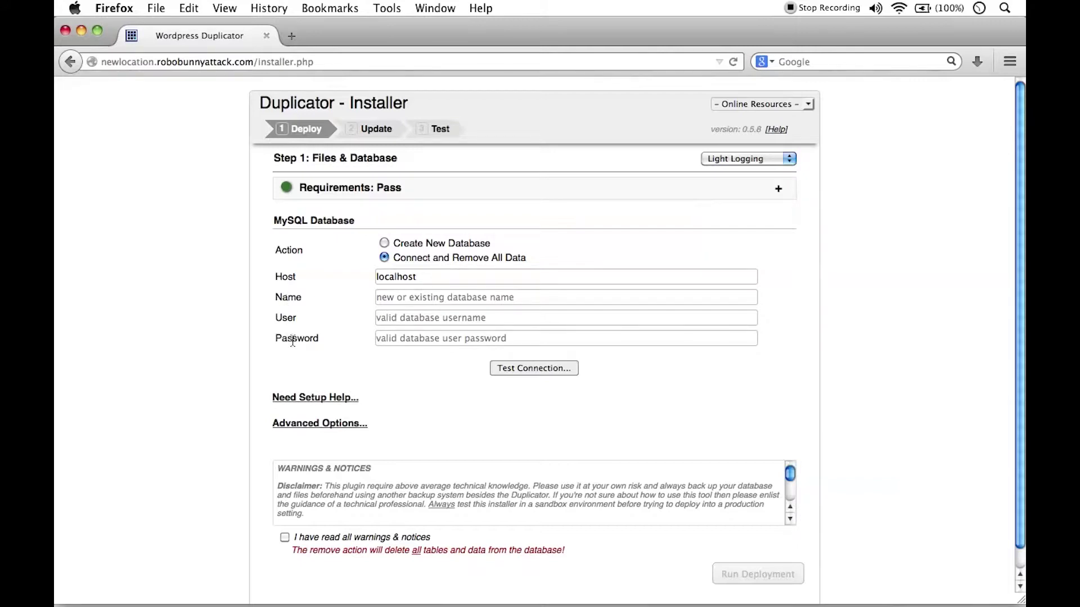
{"action": "left_click", "coordinate": [395, 303]}
{"action": "key", "text": "super+Tab"}
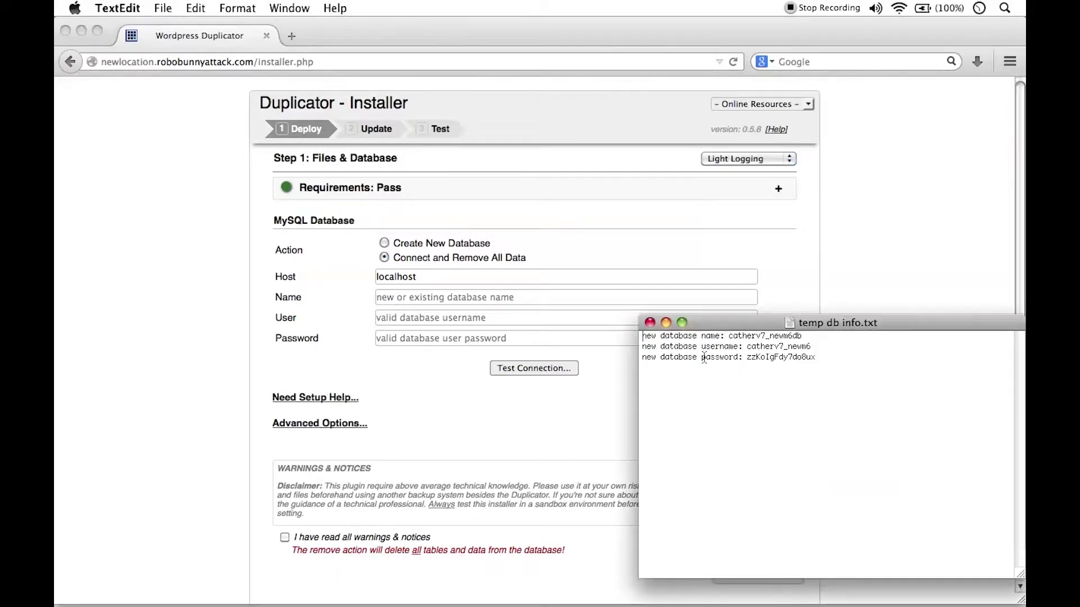
{"action": "left_click_drag", "start_coordinate": [728, 336], "coordinate": [801, 336]}
{"action": "key", "text": "super+c"}
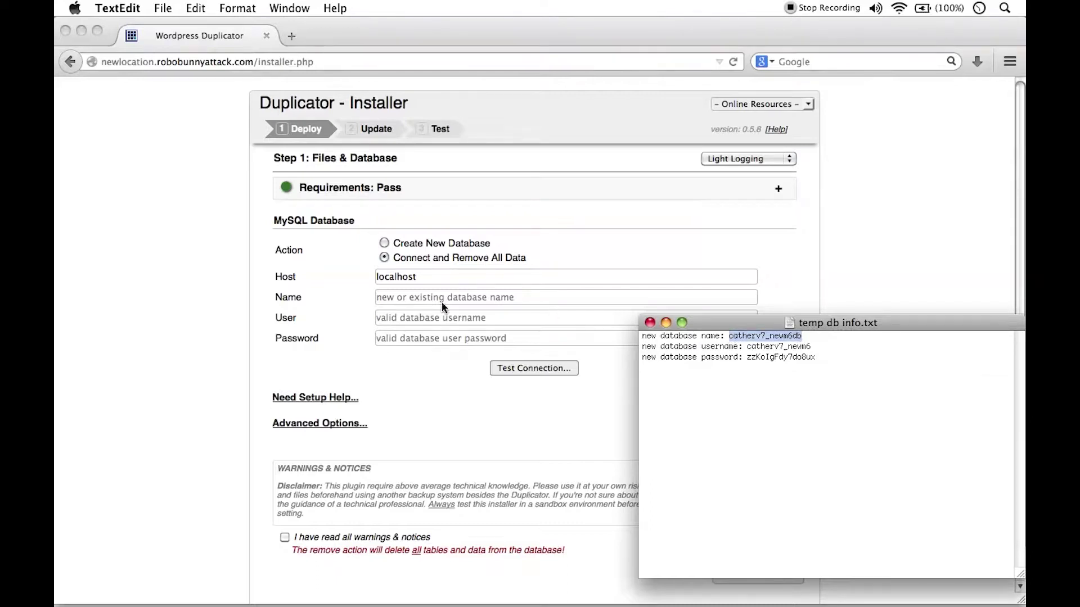
{"action": "left_click", "coordinate": [457, 297]}
{"action": "key", "text": "super+v"}
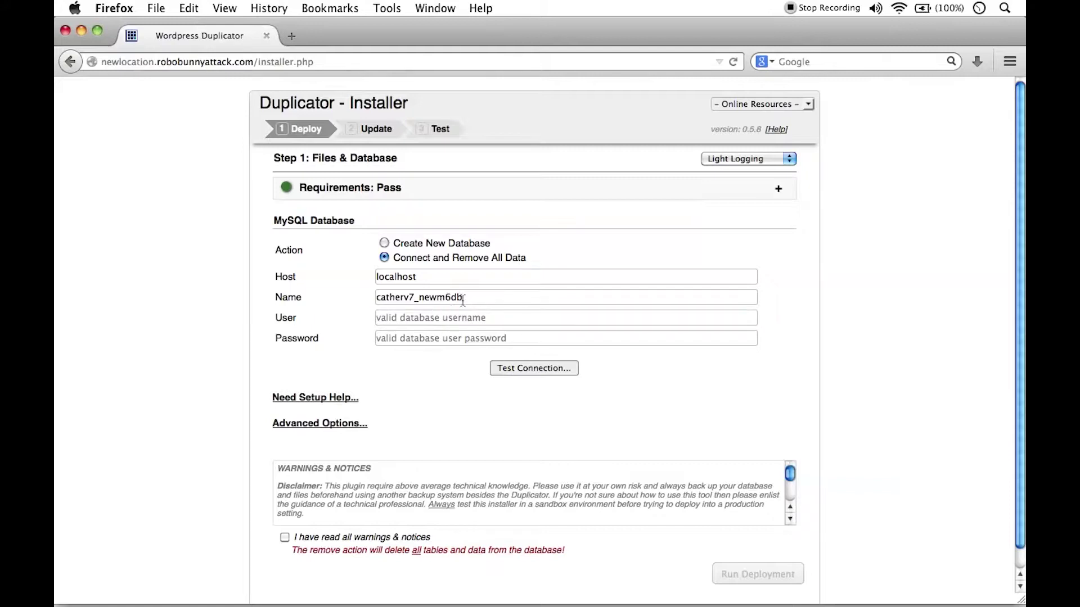
Step: Copy the database username from the notes into the installer's User field
{"action": "left_click", "coordinate": [423, 318]}
{"action": "key", "text": "super+Tab"}
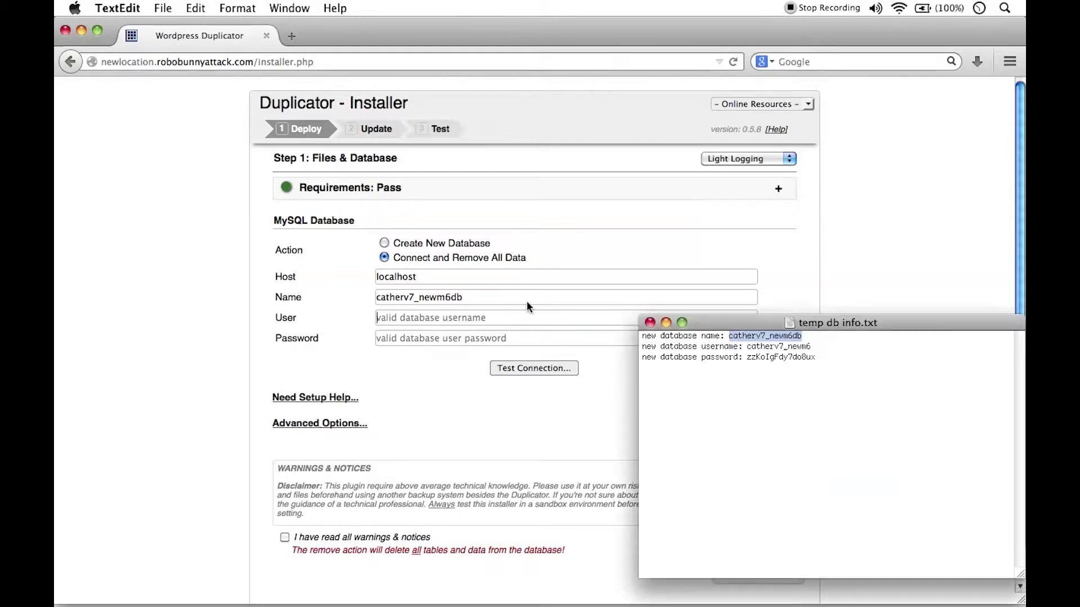
{"action": "left_click_drag", "start_coordinate": [811, 346], "coordinate": [749, 346]}
{"action": "key", "text": "super+c"}
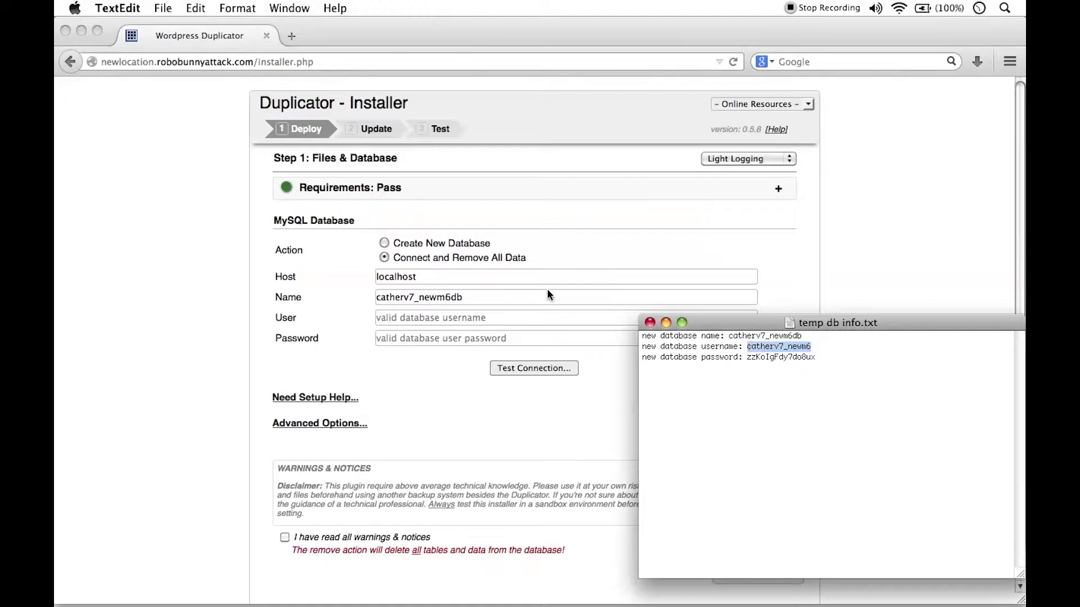
{"action": "left_click", "coordinate": [458, 316]}
{"action": "key", "text": "super+v"}
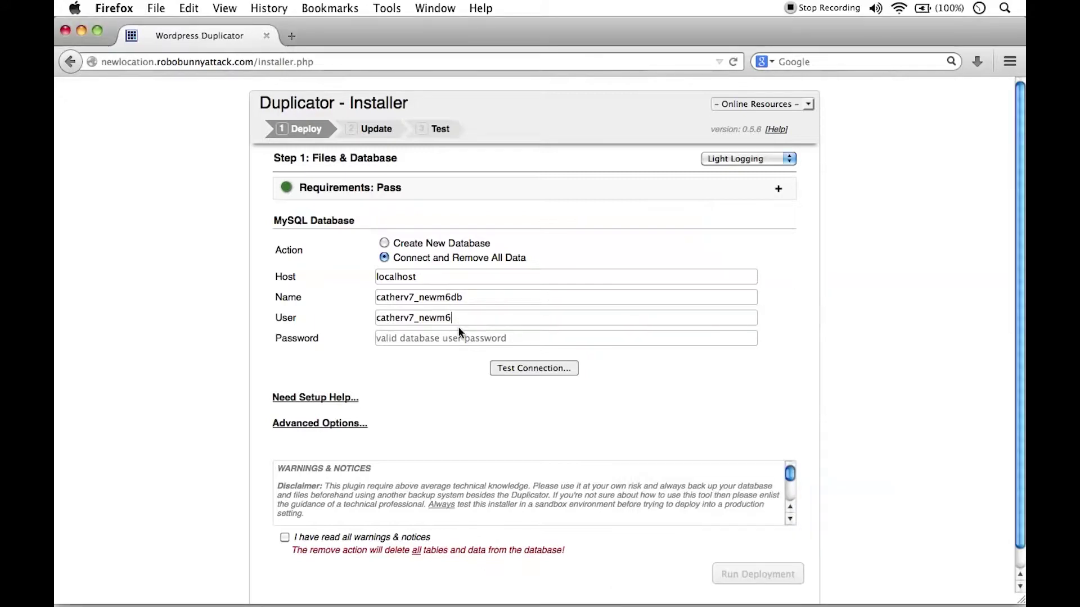
Step: Copy the database password from the notes into the installer's Password field
{"action": "key", "text": "super+Tab"}
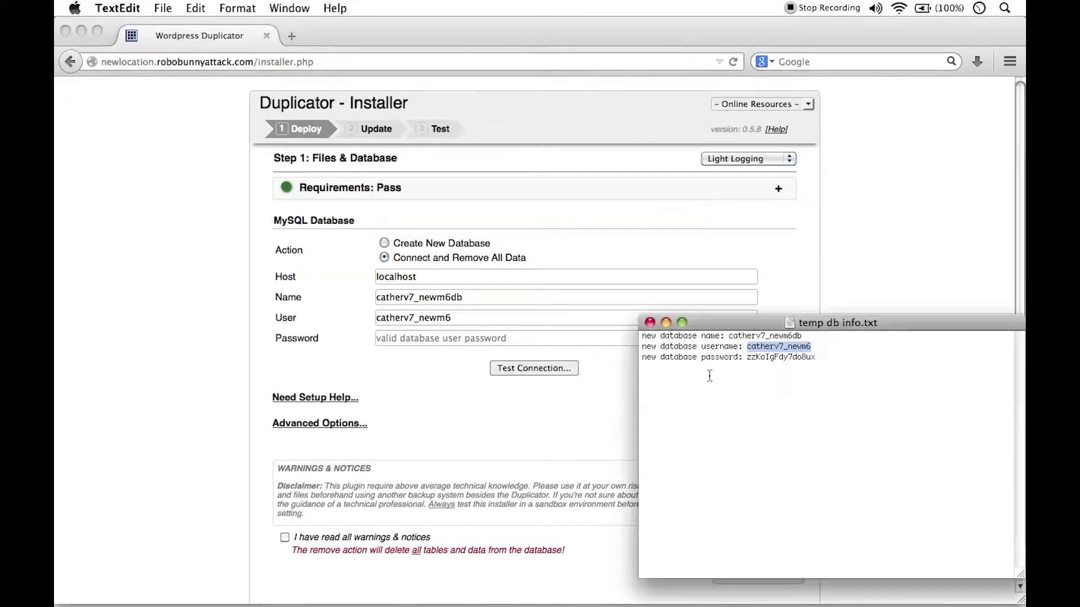
{"action": "left_click", "coordinate": [776, 358]}
{"action": "double_click", "coordinate": [776, 357]}
{"action": "key", "text": "super+c"}
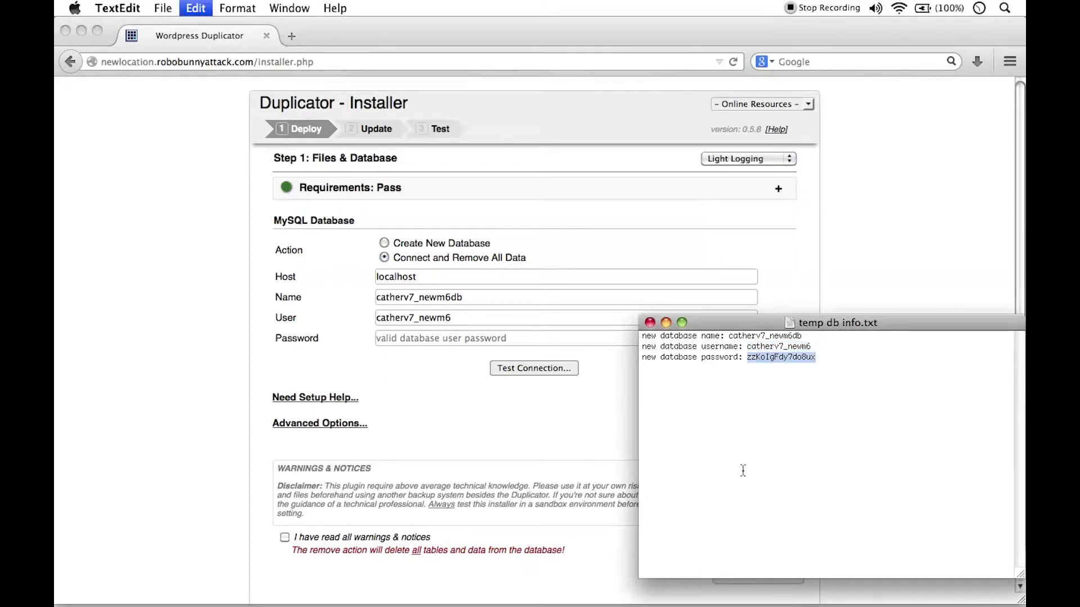
{"action": "left_click", "coordinate": [472, 338]}
{"action": "key", "text": "super+v"}
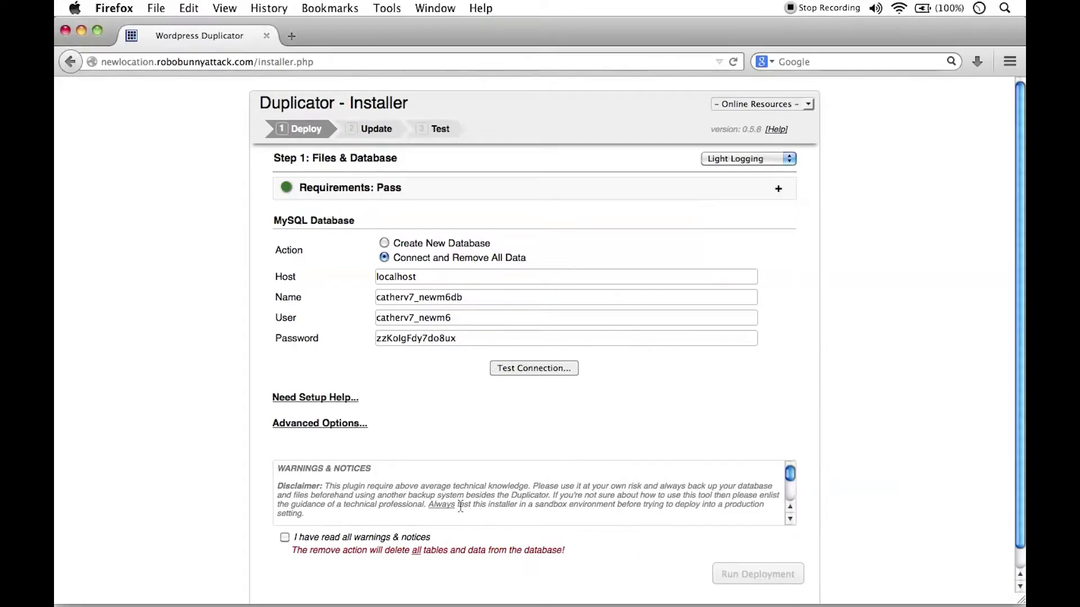
{"action": "left_click", "coordinate": [419, 278]}
{"action": "key", "text": "super+Tab"}
{"action": "left_click", "coordinate": [828, 398]}
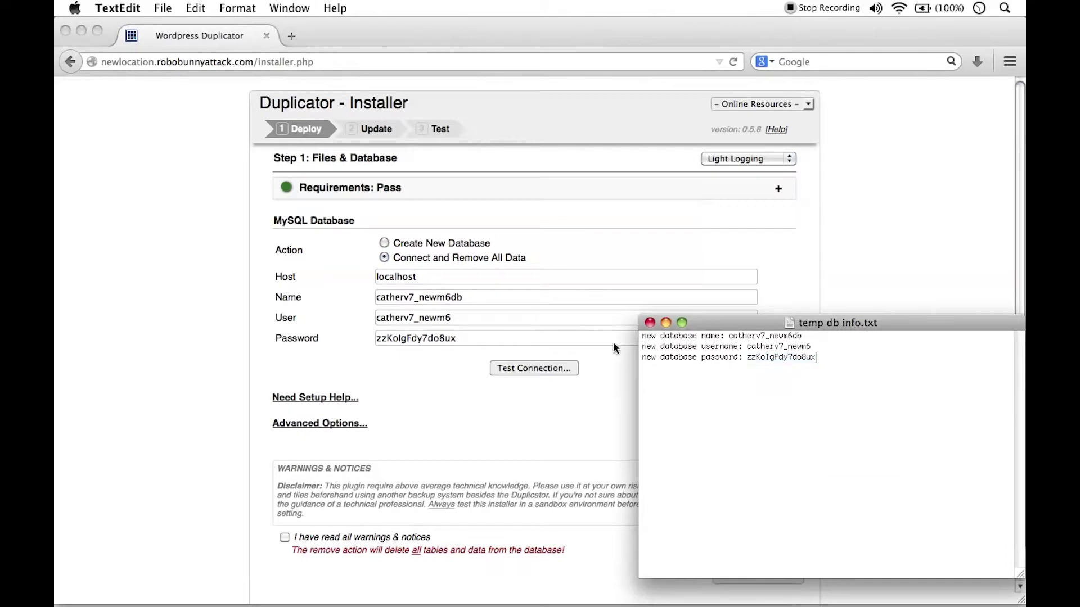
{"action": "left_click", "coordinate": [175, 283]}
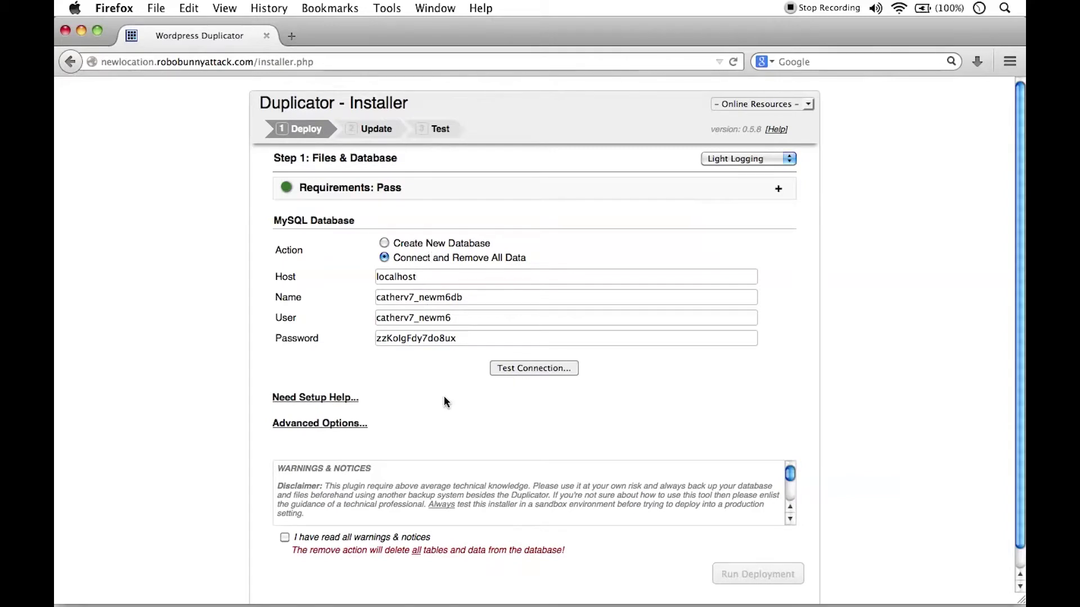
{"action": "left_click", "coordinate": [534, 368]}
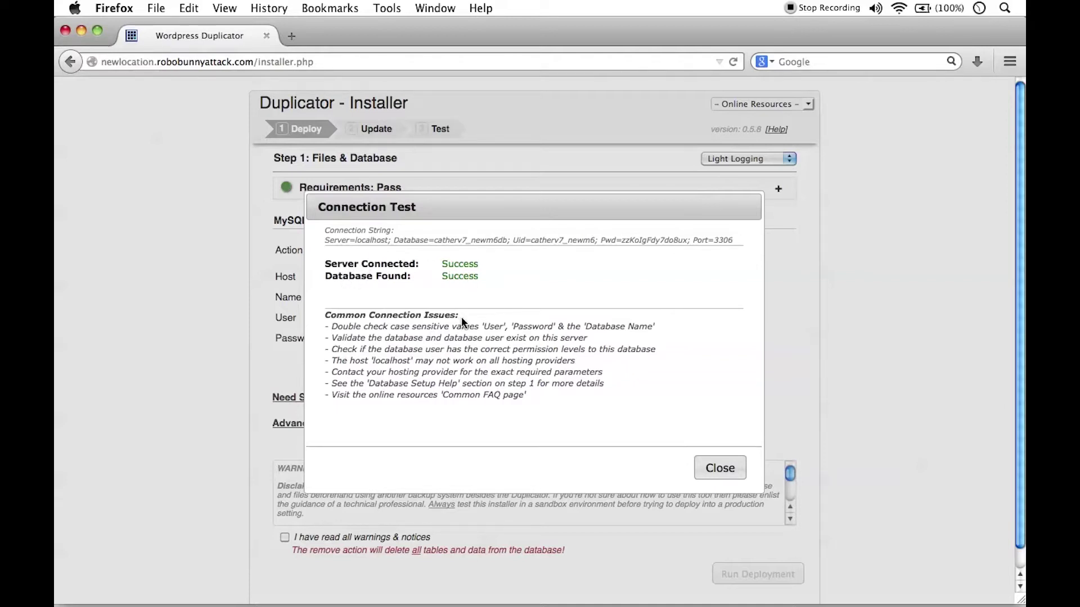
{"action": "left_click", "coordinate": [732, 470]}
Step: Expand and collapse the Need Setup Help and Advanced Options sections to review the installer warnings
{"action": "scroll", "coordinate": [653, 428], "scroll_direction": "down", "scroll_amount": 1}
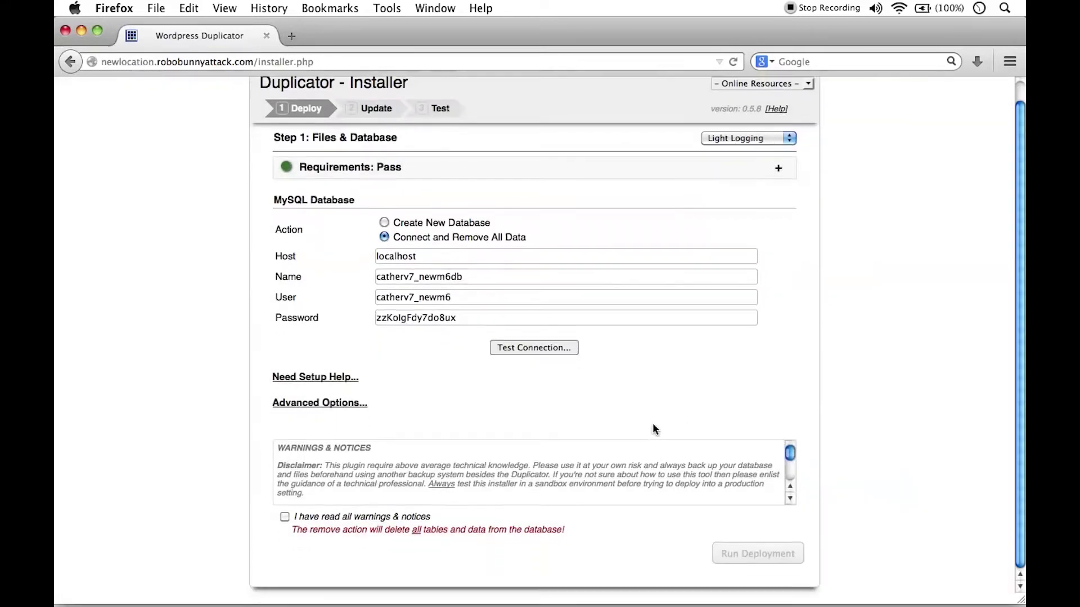
{"action": "left_click", "coordinate": [318, 381]}
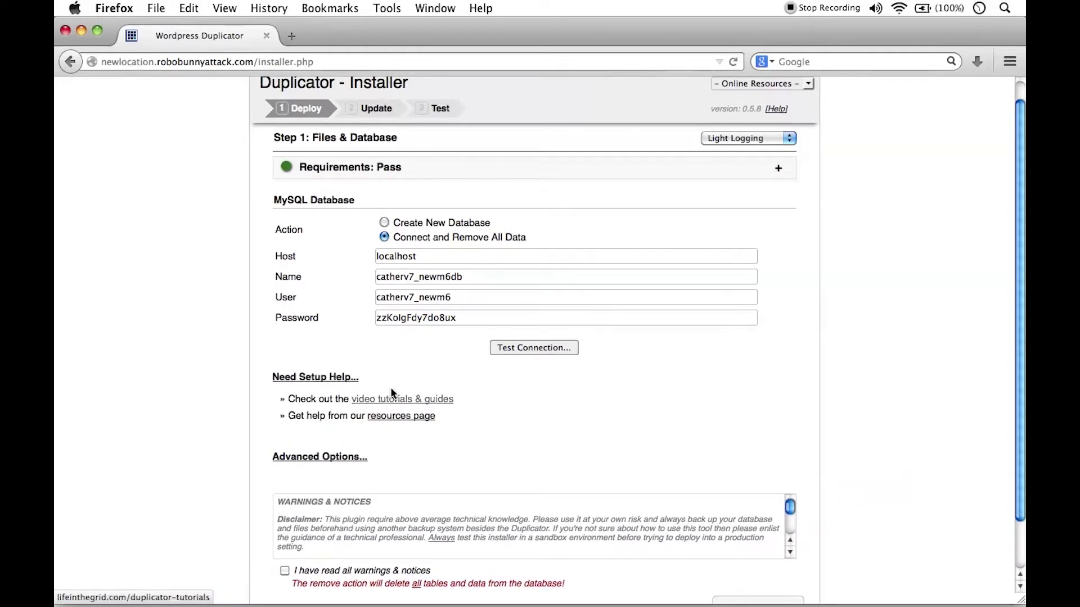
{"action": "left_click", "coordinate": [310, 379]}
{"action": "left_click", "coordinate": [313, 404]}
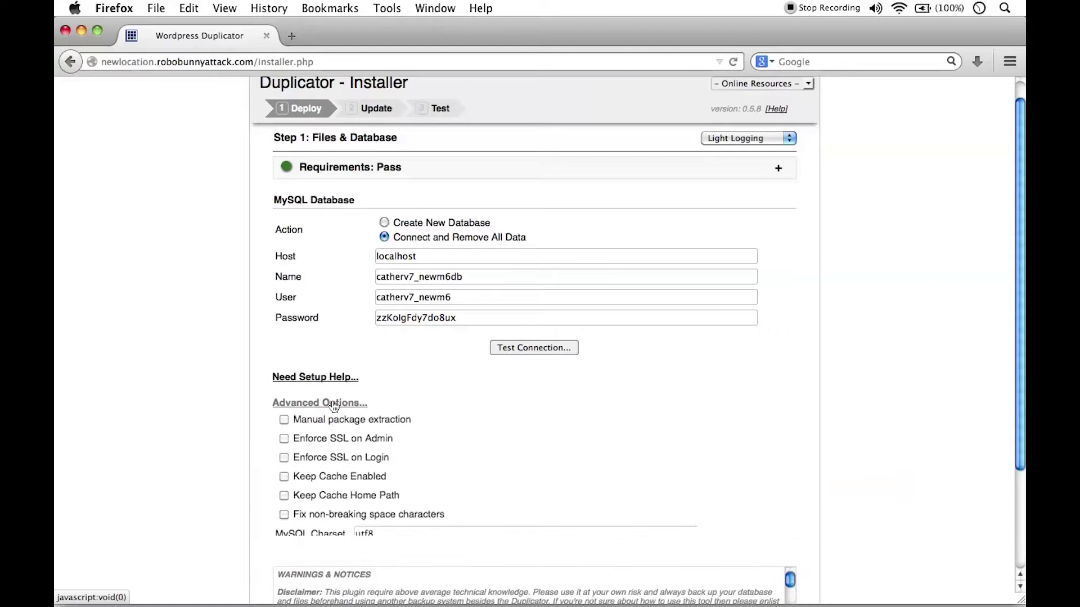
{"action": "scroll", "coordinate": [339, 376], "scroll_direction": "down", "scroll_amount": 2}
{"action": "left_click", "coordinate": [329, 360]}
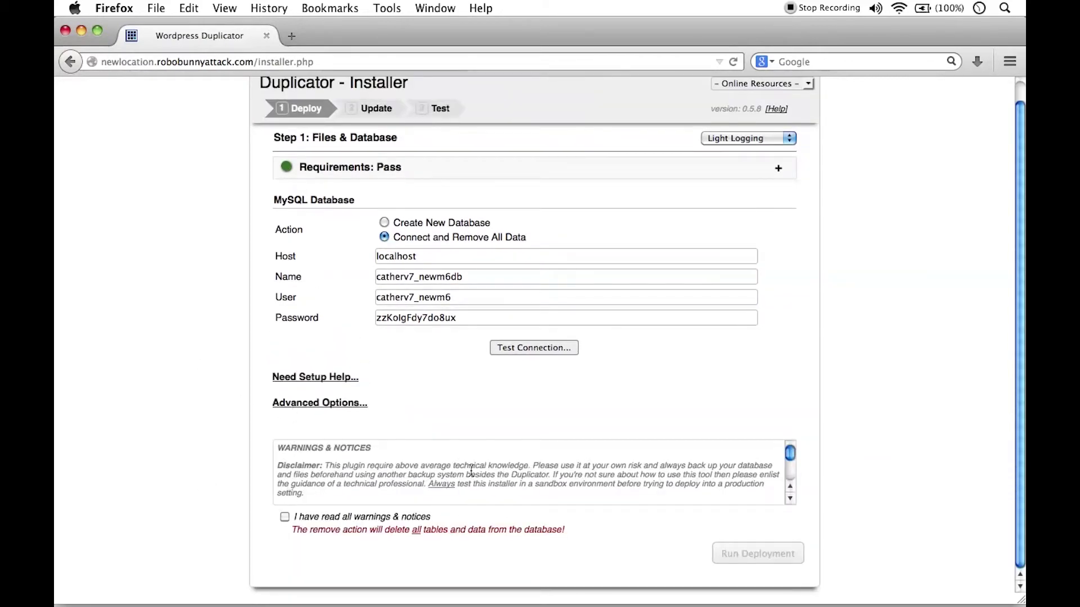
{"action": "scroll", "coordinate": [471, 472], "scroll_direction": "down", "scroll_amount": 5}
{"action": "scroll", "coordinate": [471, 471], "scroll_direction": "up", "scroll_amount": 8}
{"action": "left_click", "coordinate": [284, 516]}
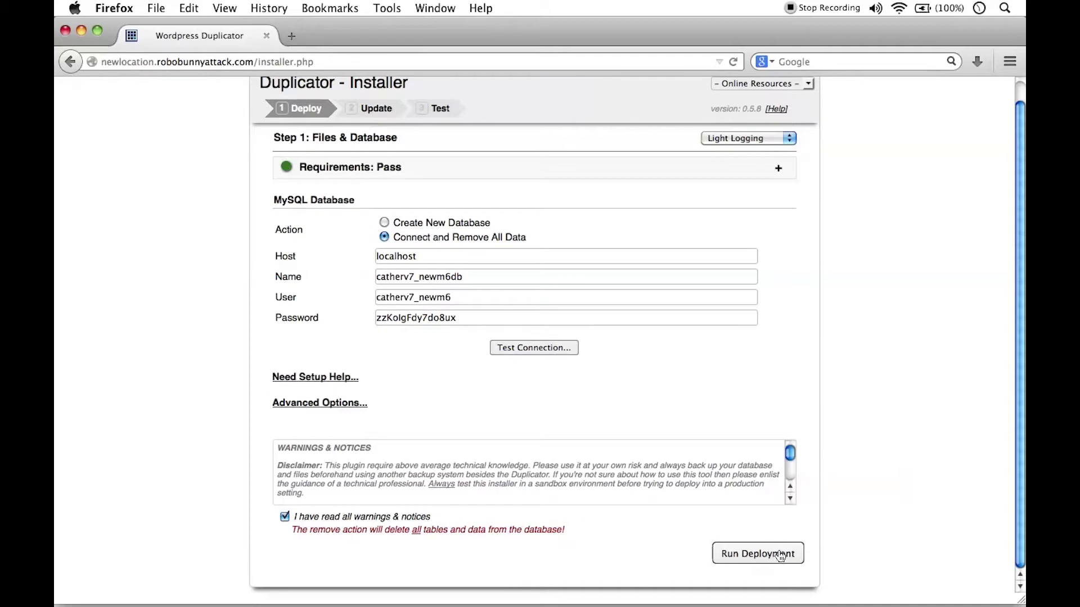
{"action": "left_click", "coordinate": [474, 281]}
{"action": "left_click", "coordinate": [462, 318]}
{"action": "left_click", "coordinate": [464, 297]}
{"action": "left_click", "coordinate": [464, 320]}
Step: Run the deployment and confirm the database settings in the confirmation dialog
{"action": "left_click", "coordinate": [763, 556]}
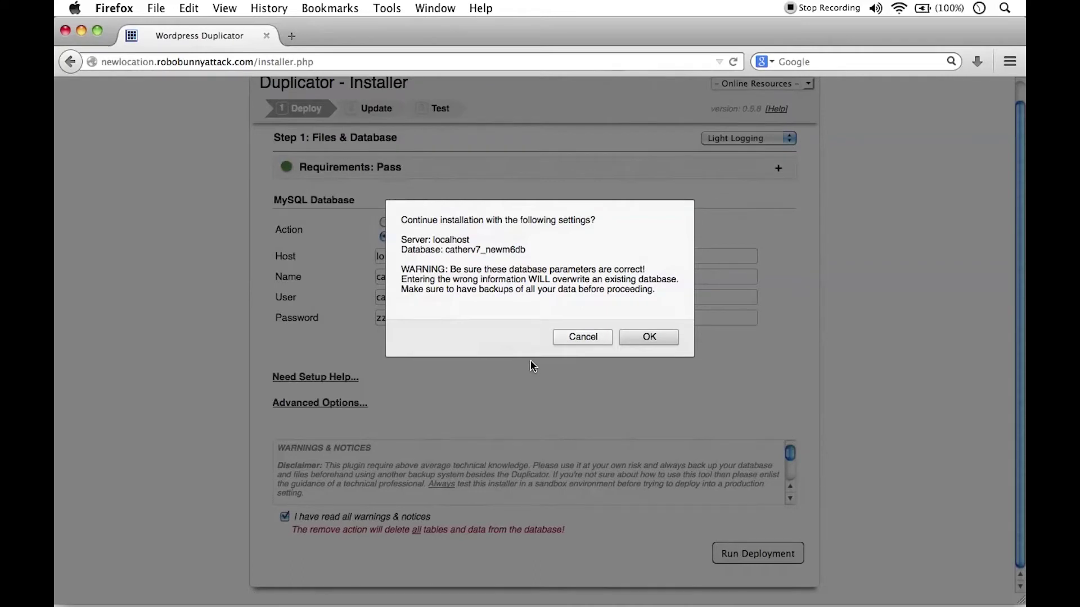
{"action": "left_click", "coordinate": [649, 337]}
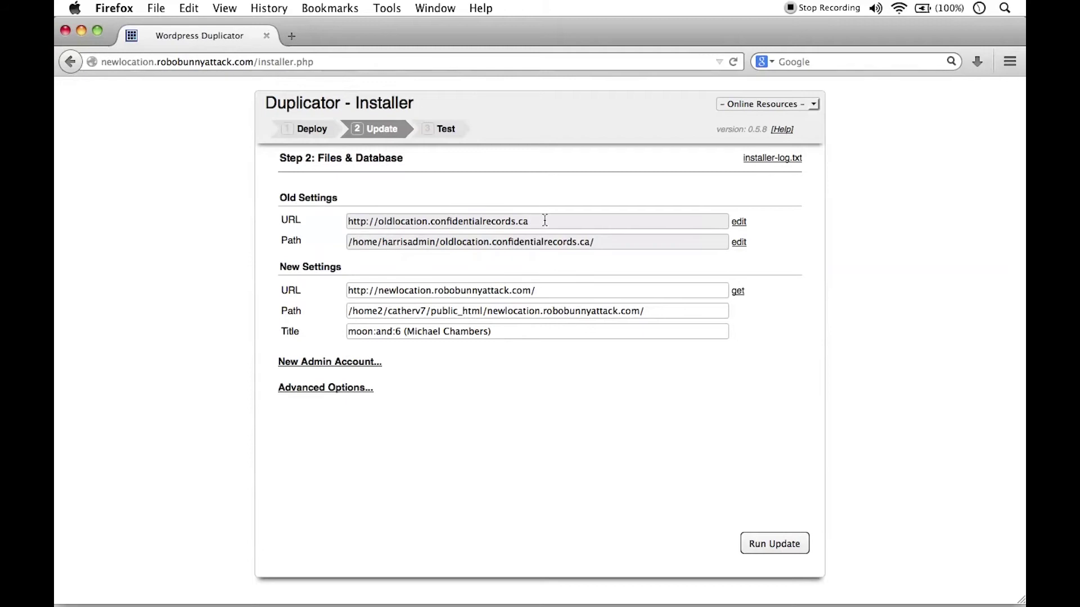
{"action": "left_click", "coordinate": [359, 227]}
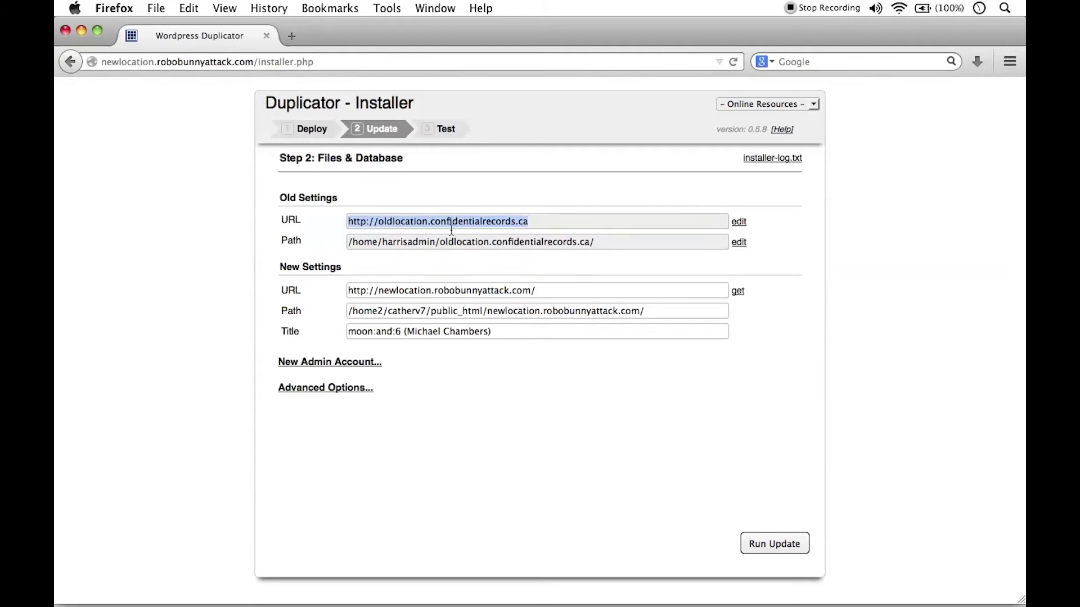
{"action": "left_click", "coordinate": [535, 223]}
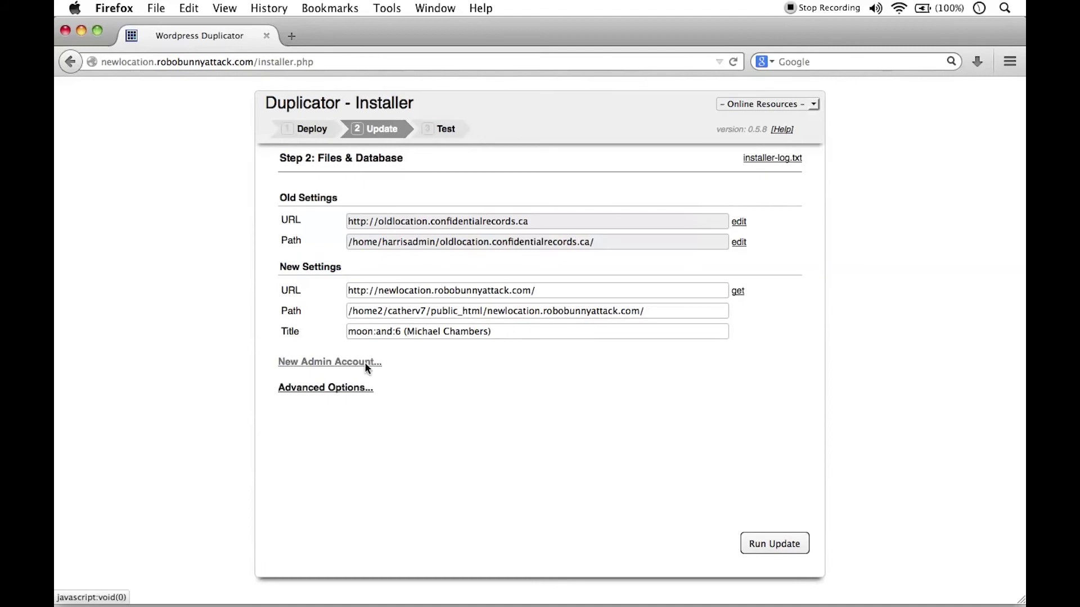
{"action": "left_click", "coordinate": [326, 362]}
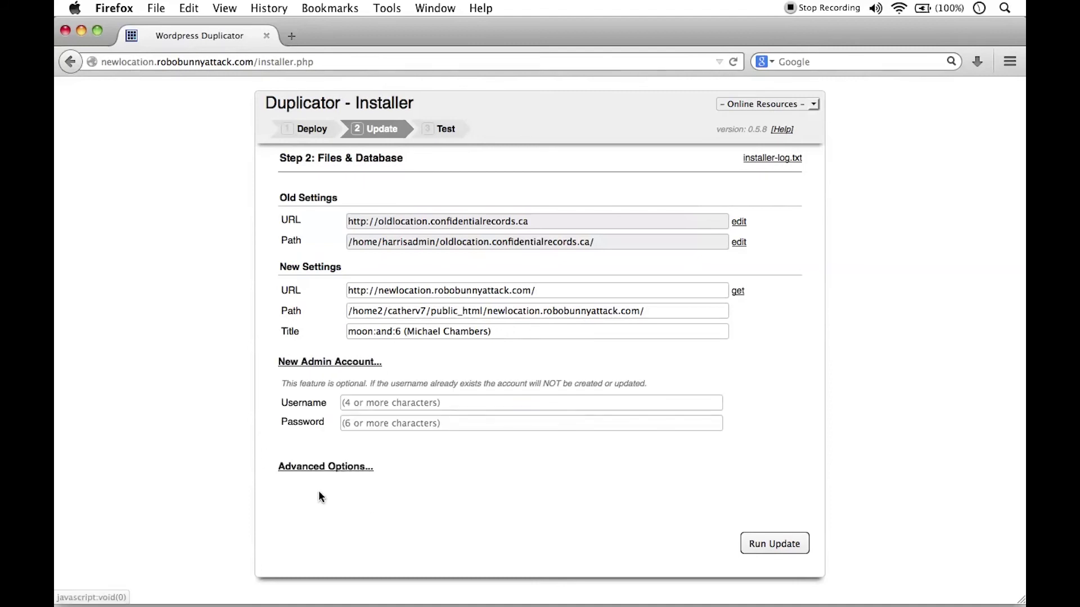
{"action": "left_click", "coordinate": [334, 364]}
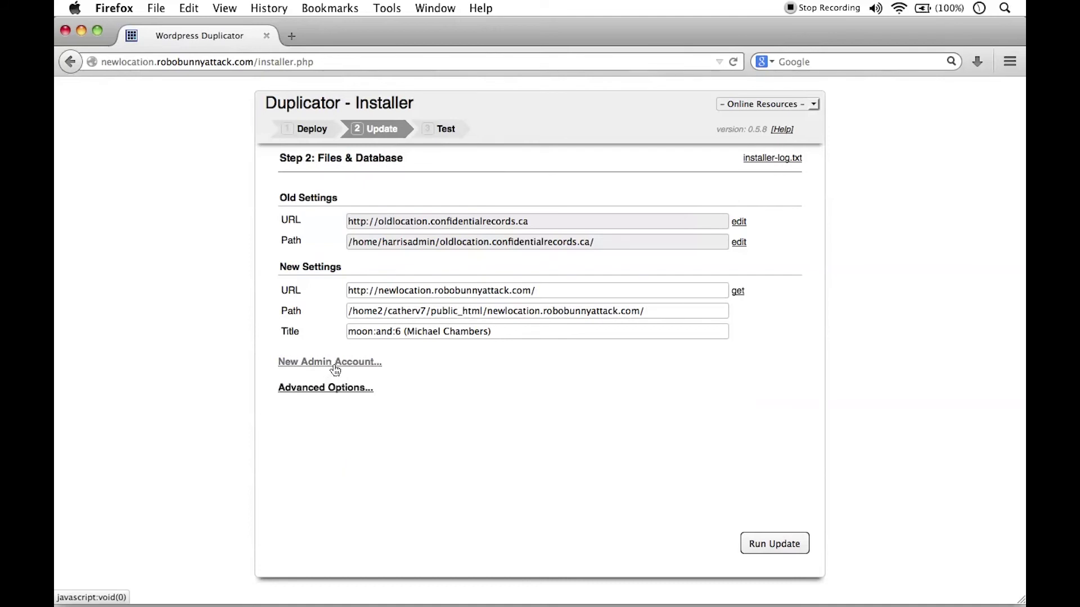
{"action": "left_click", "coordinate": [325, 391]}
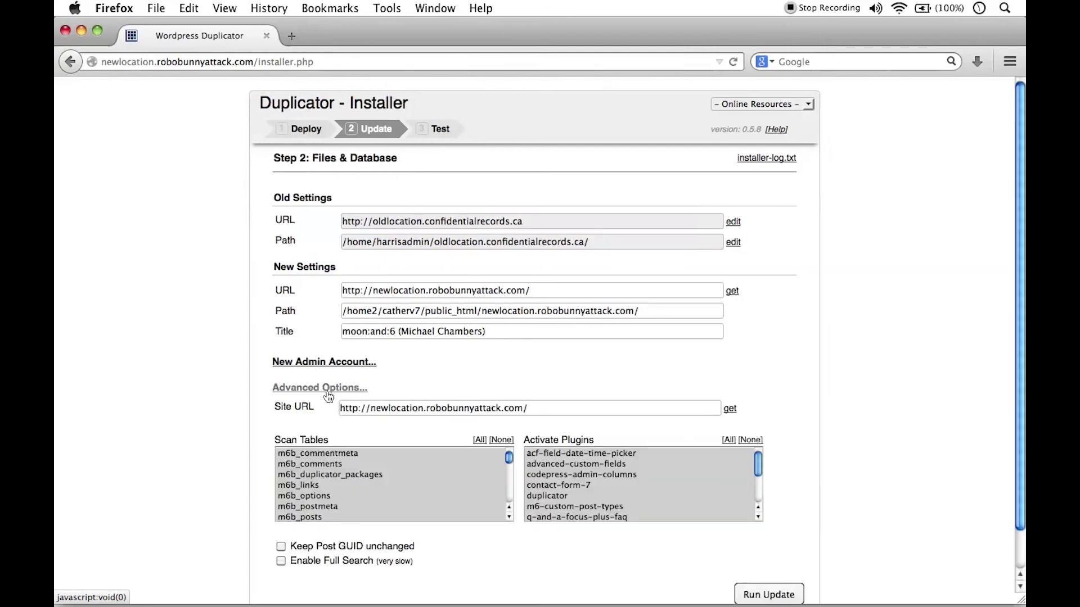
{"action": "left_click", "coordinate": [327, 391]}
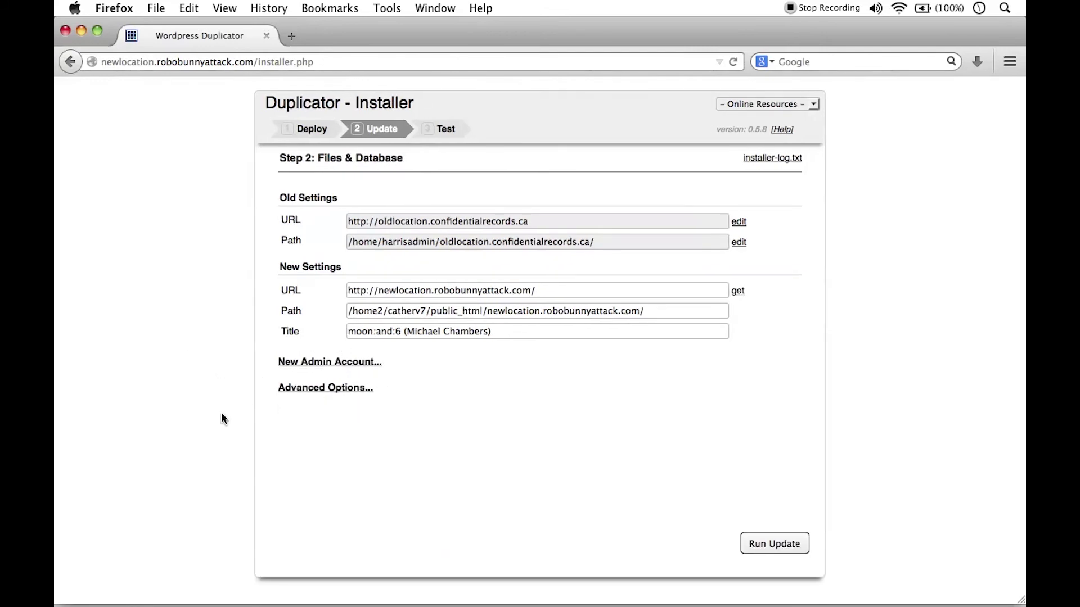
Step: Run the update to replace the old site URLs with the newlocation ones
{"action": "left_click", "coordinate": [781, 543]}
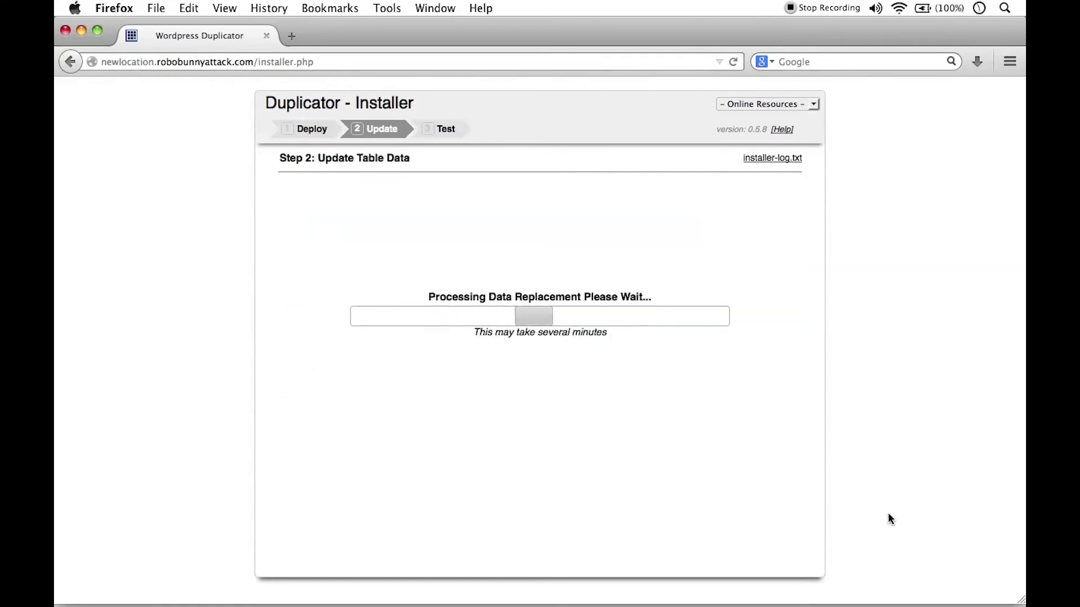